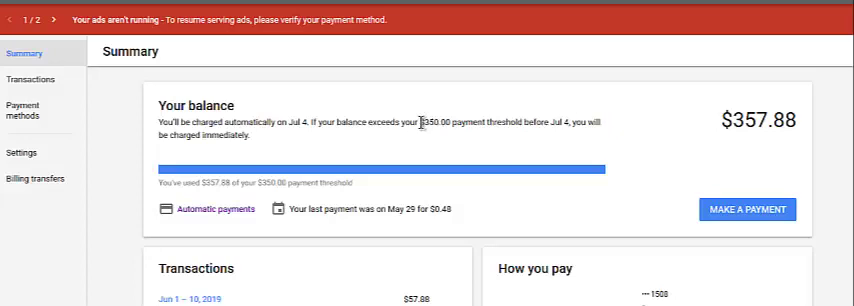
- Highlight the $350.00 payment threshold and the last payment sentence in the billing summary
left_click_drag(421, 122, 477, 121)
left_click(107, 148)
left_click_drag(297, 208, 428, 210)
left_click(453, 214)
- Highlight the last payment date and amount, the 350.00 threshold, and the balance amount
left_click_drag(452, 210, 382, 209)
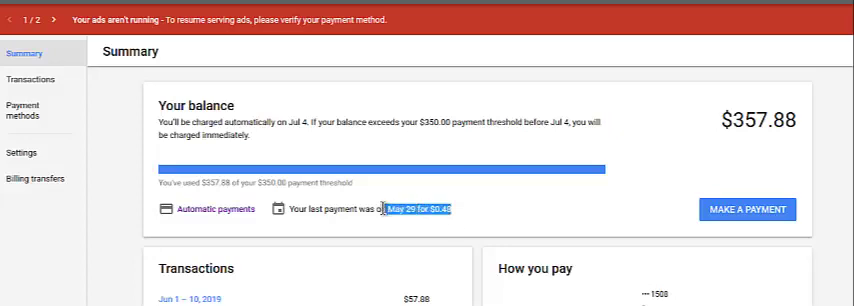
left_click_drag(262, 183, 291, 184)
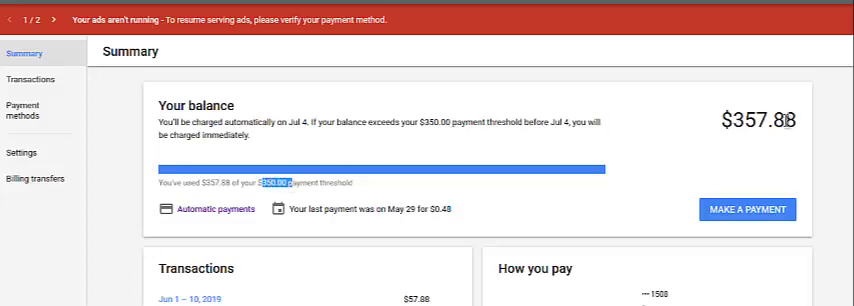
left_click(829, 123)
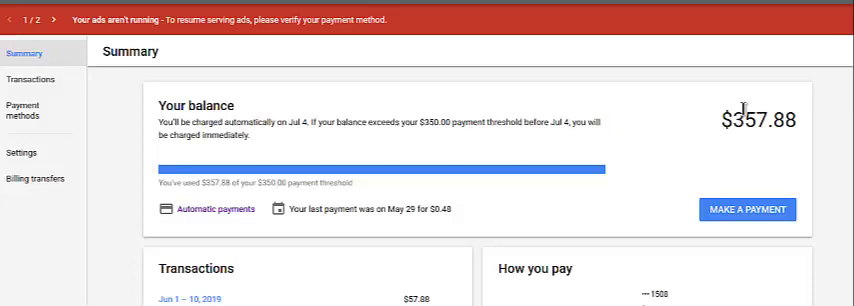
left_click_drag(734, 120, 789, 120)
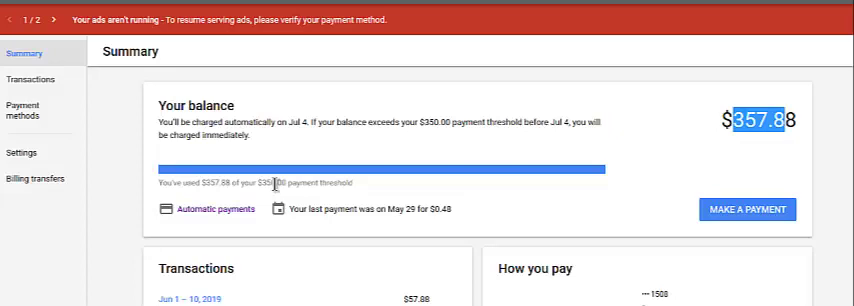
left_click(842, 127)
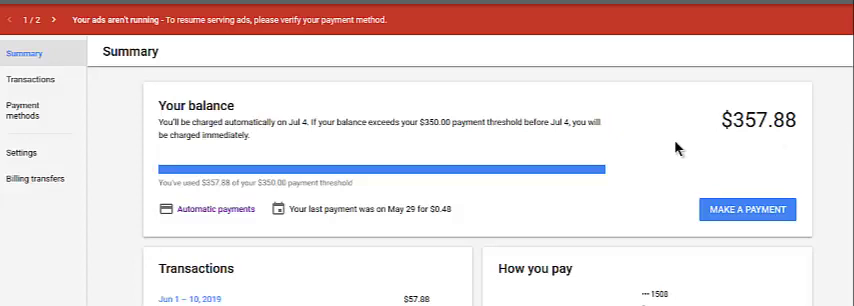
left_click_drag(721, 119, 774, 120)
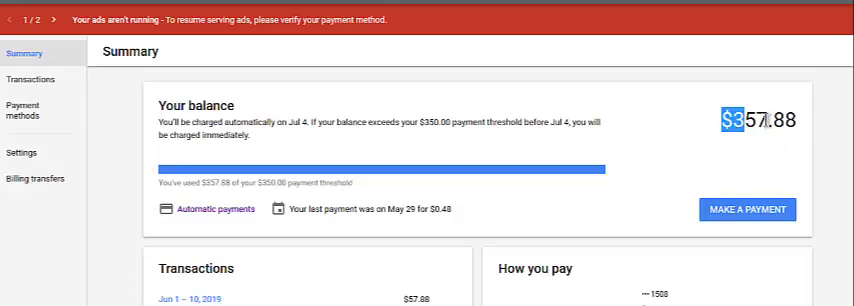
left_click(774, 120)
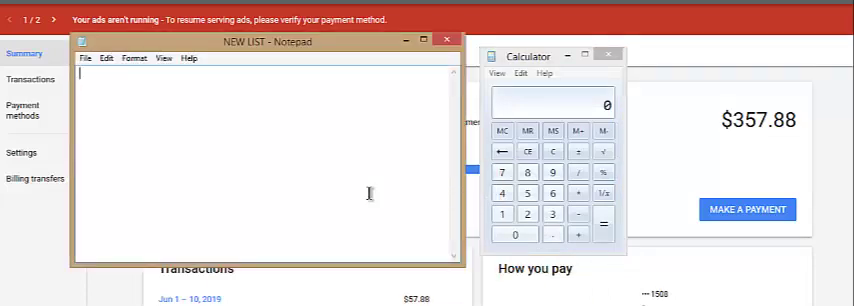
type("4")
type(",500")
- Enter 450 ÷ 0.02 in Calculator, then return to the NEW LIST in Notepad
key("Home")
type("N")
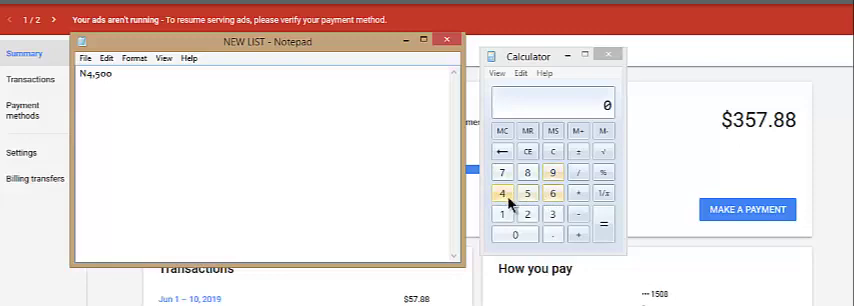
left_click(506, 195)
left_click(523, 199)
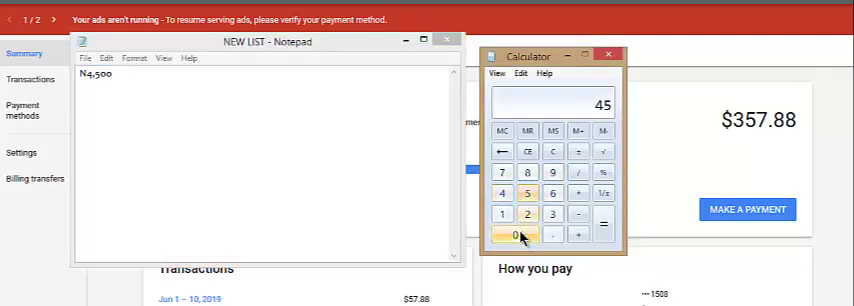
left_click(520, 235)
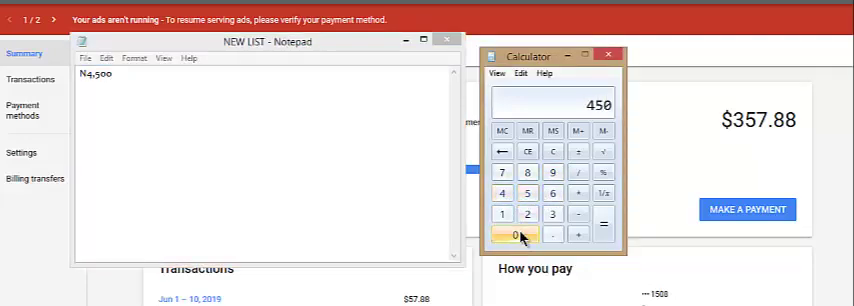
key("slash")
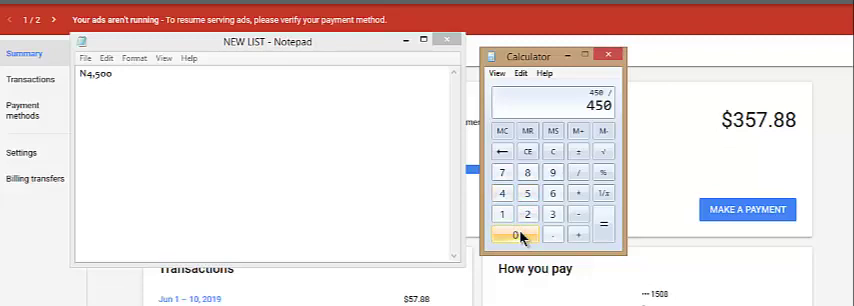
left_click(520, 236)
key("period")
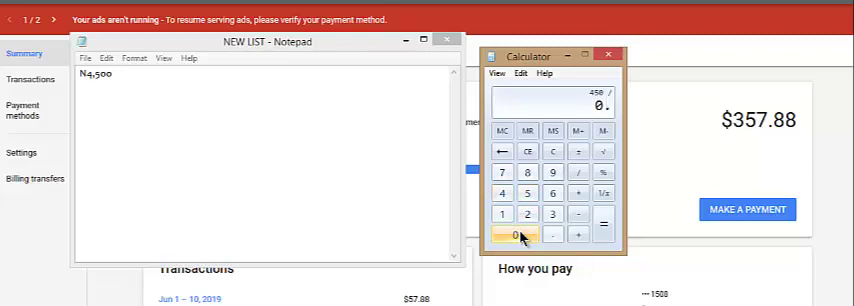
type("02")
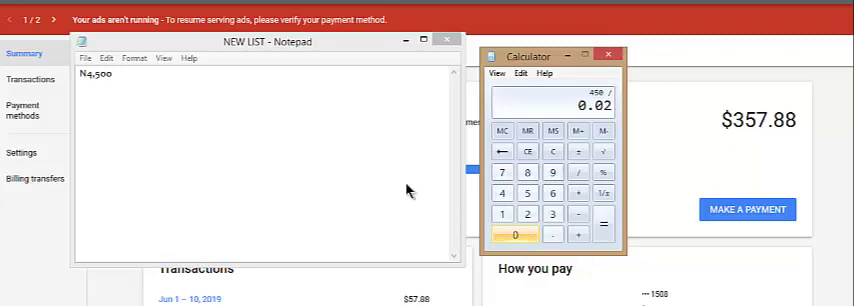
left_click(231, 110)
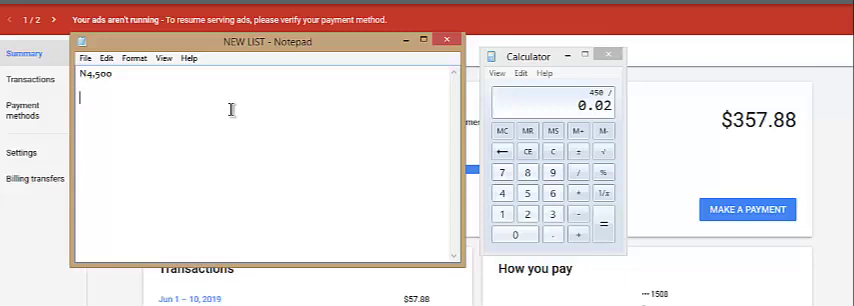
type("0.0")
type("2")
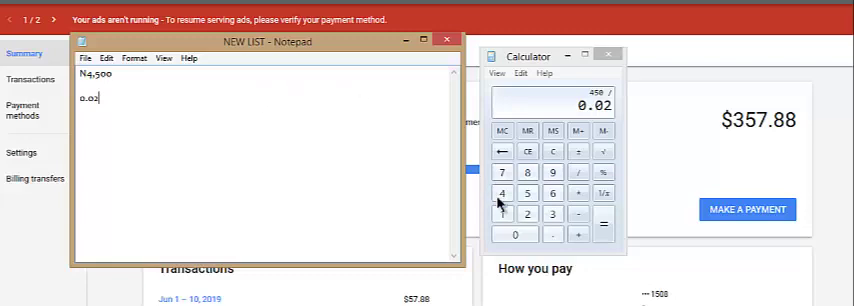
- Calculate 450 ÷ 0.02 = 22500, then begin a new list line below 0.02
left_click(603, 228)
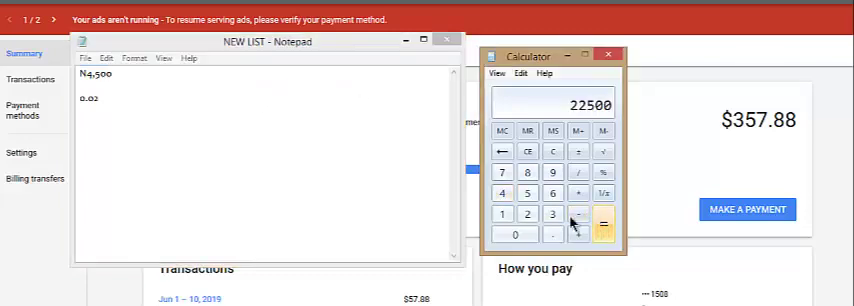
left_click(290, 90)
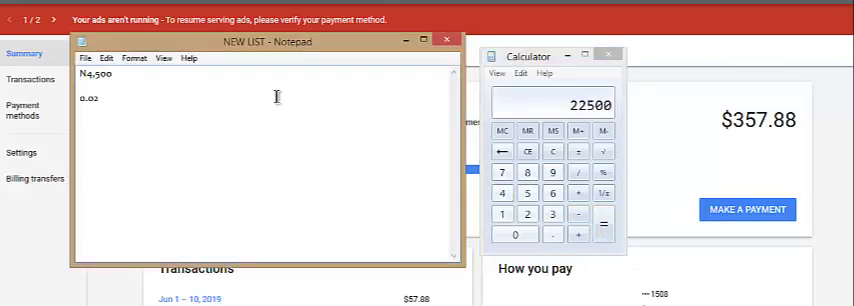
key("Return")
key("Return")
type("22,")
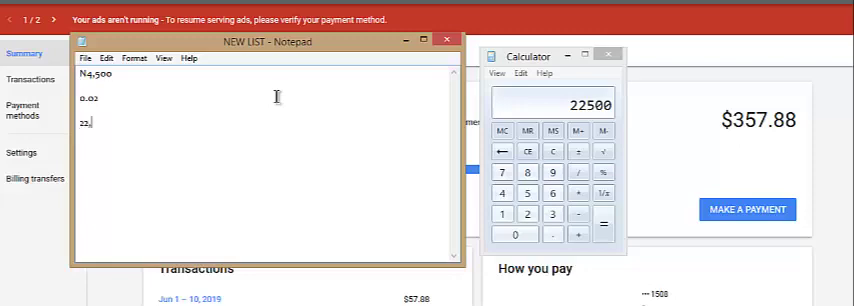
type("500")
- Add an empty line under 22,500 in the NEW LIST
key("Return")
key("Return")
type("1")
type("00")
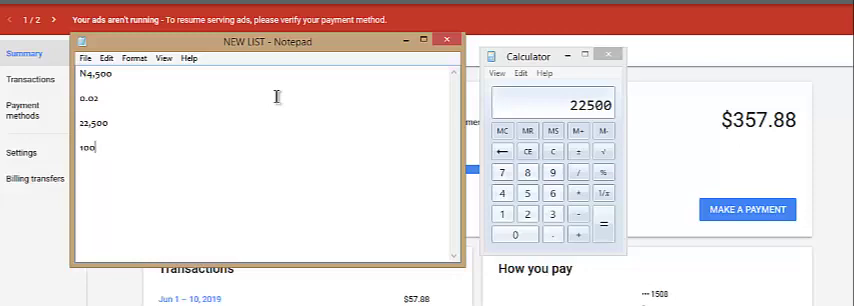
type("*4500")
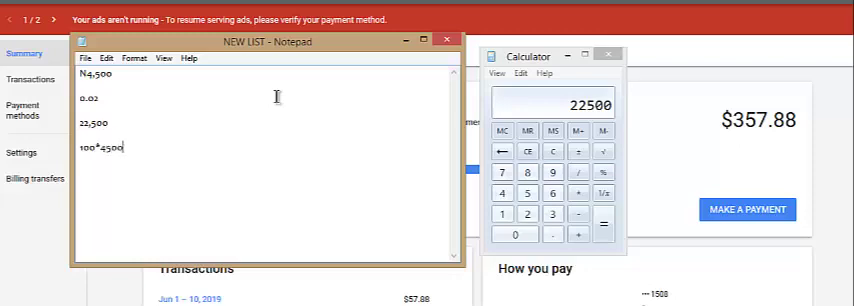
- Clear the Calculator and compute 100 × 4500 = 450000
left_click(557, 159)
type("10")
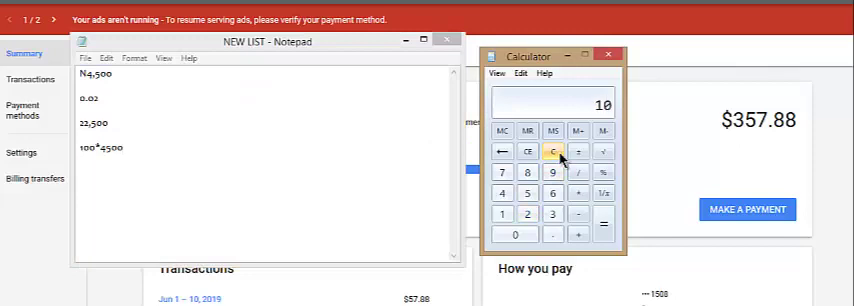
type("0*45")
type("00")
key("Return")
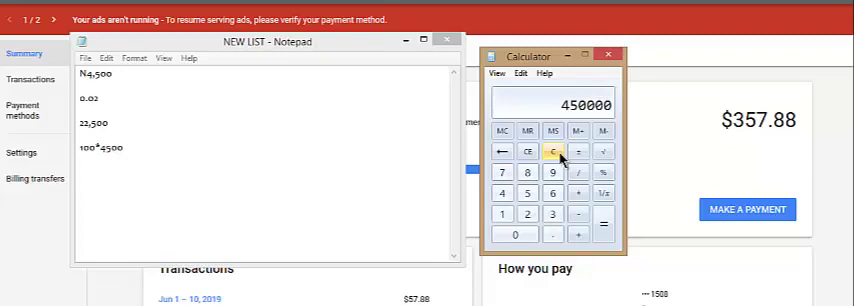
left_click(560, 154)
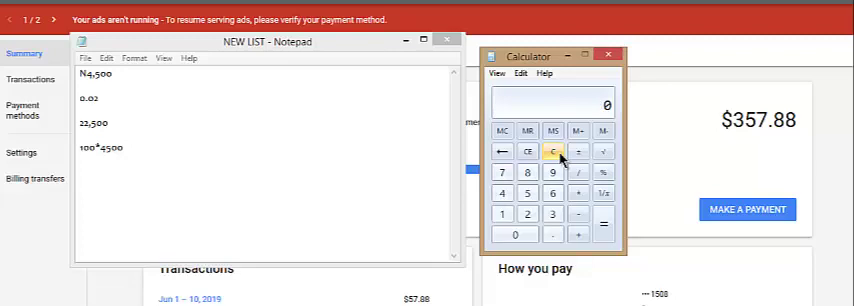